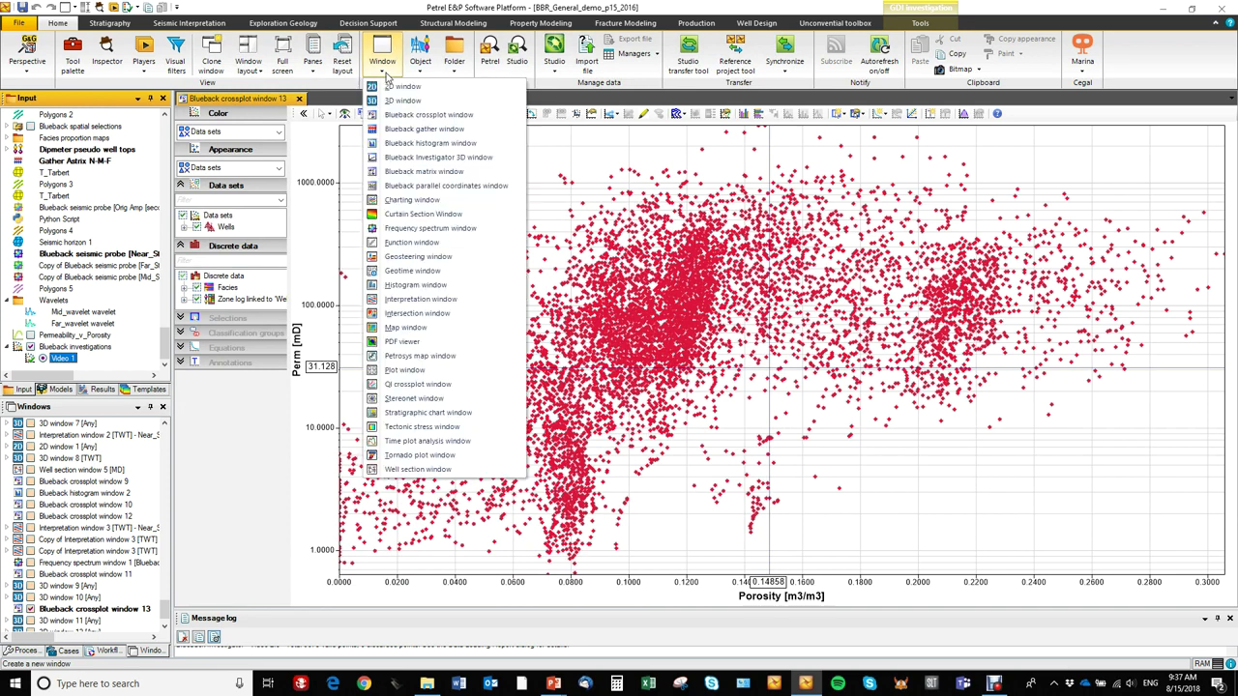
Step: Open a new 3D window and turn on the Gullfaks Perm, Porosity, Vsh, Facies and Well Tops zone logs for display
left_click(405, 102)
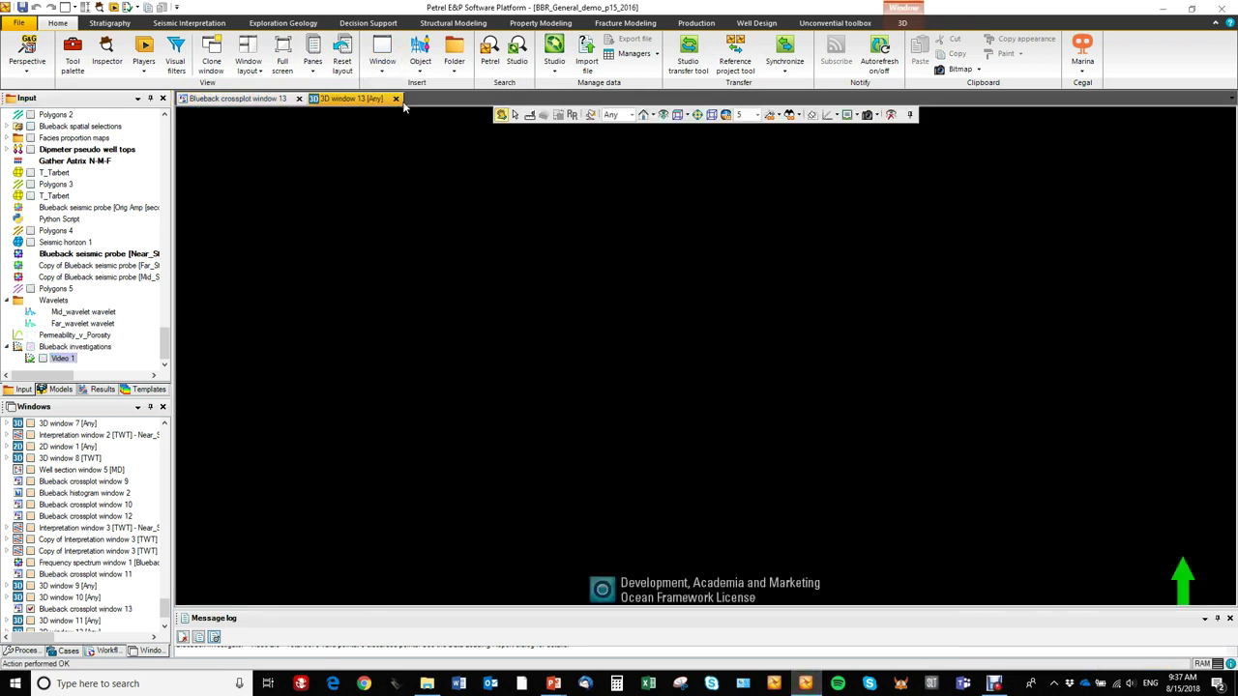
left_click_drag(166, 346, 170, 135)
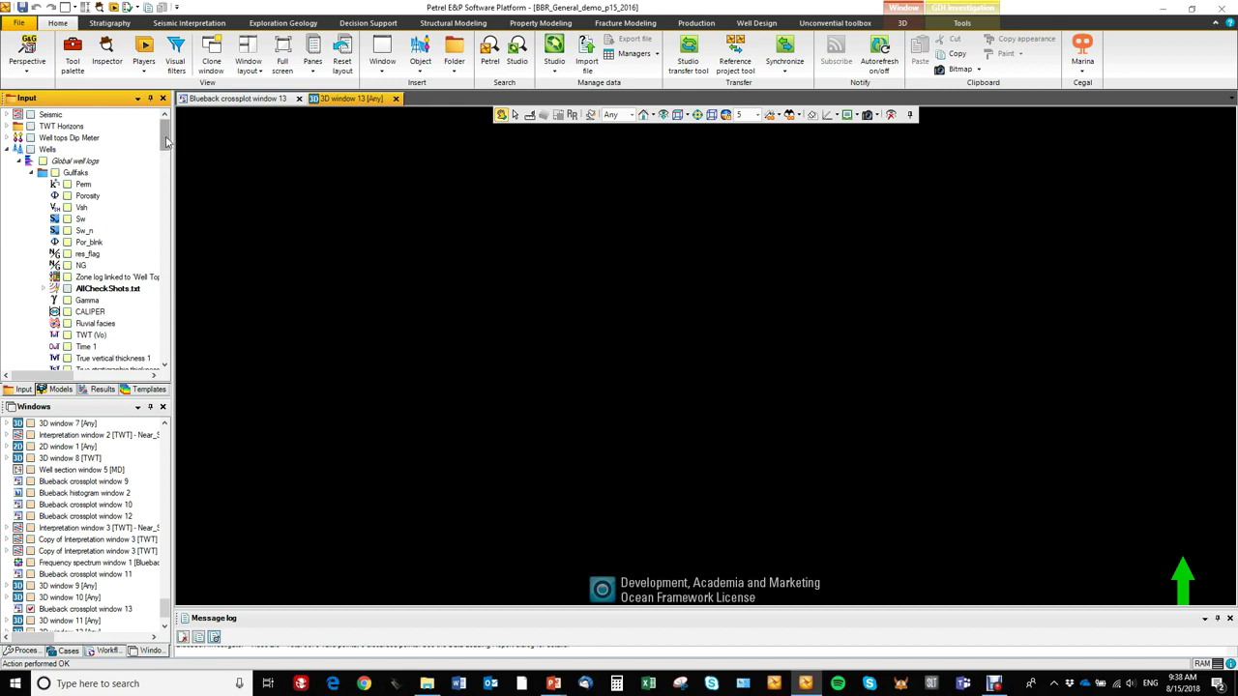
left_click(66, 183)
left_click(67, 197)
scroll(146, 167, "down", 3)
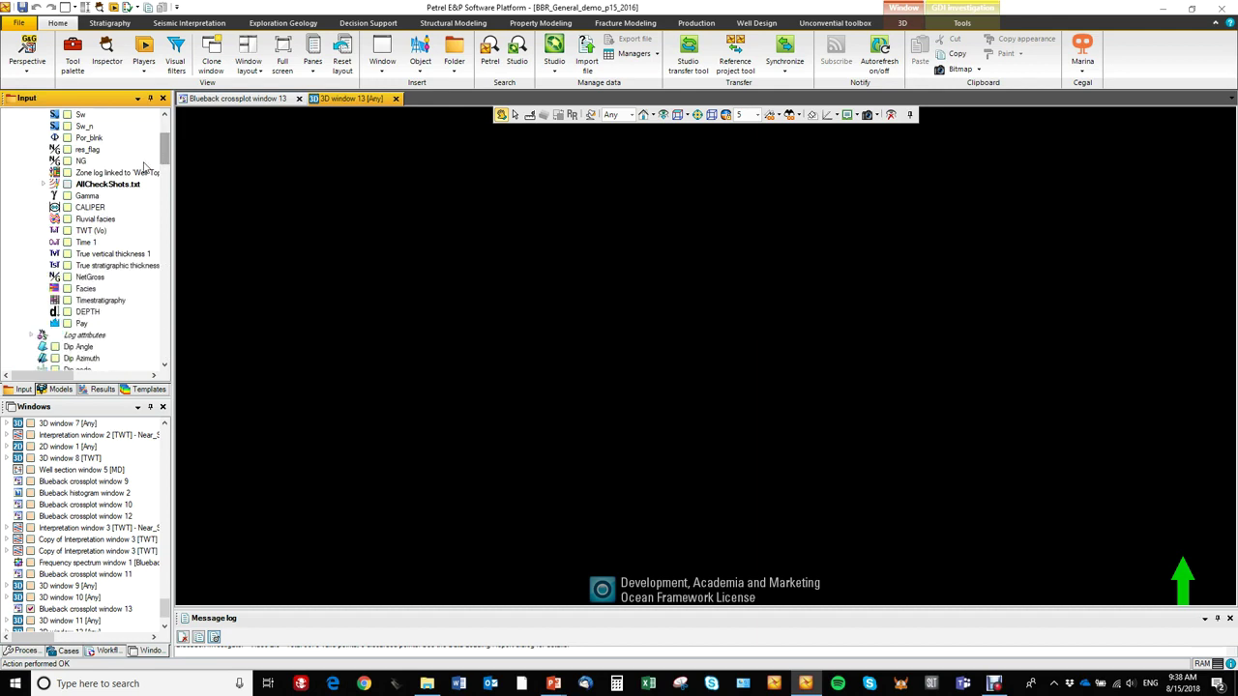
left_click(66, 172)
Step: Display the C Wells folder with its logs in the 3D window
left_click_drag(168, 153, 164, 267)
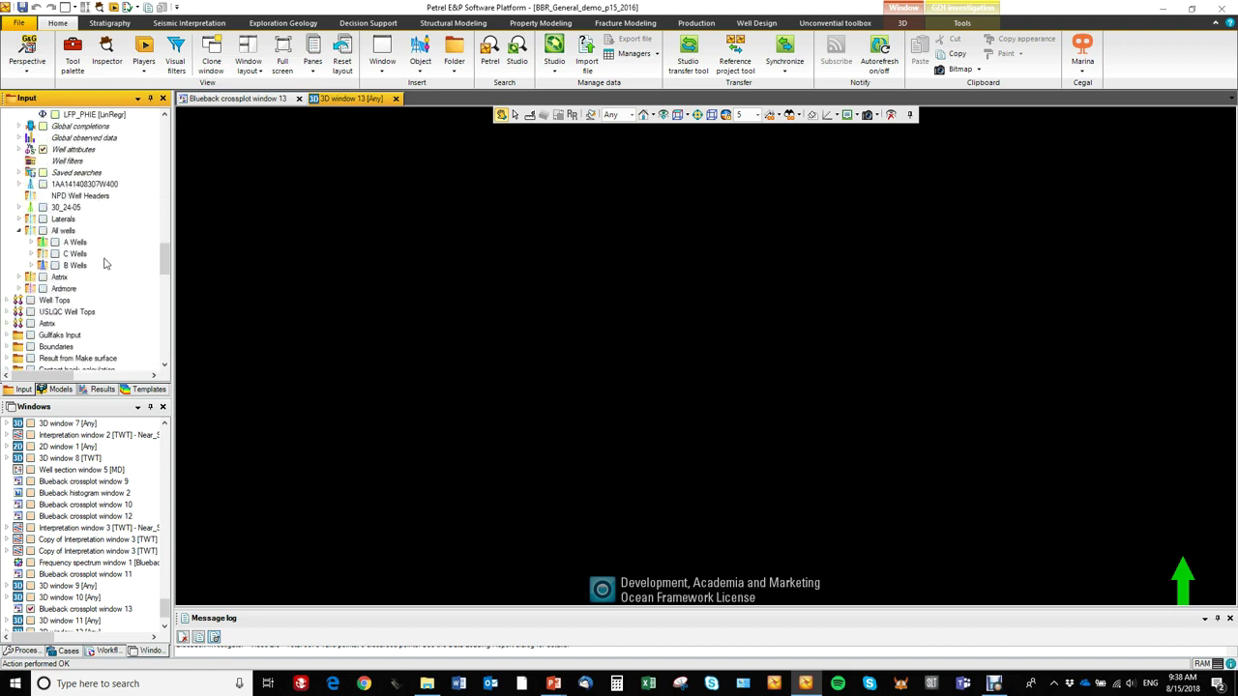
left_click(55, 255)
left_click_drag(552, 461, 710, 412)
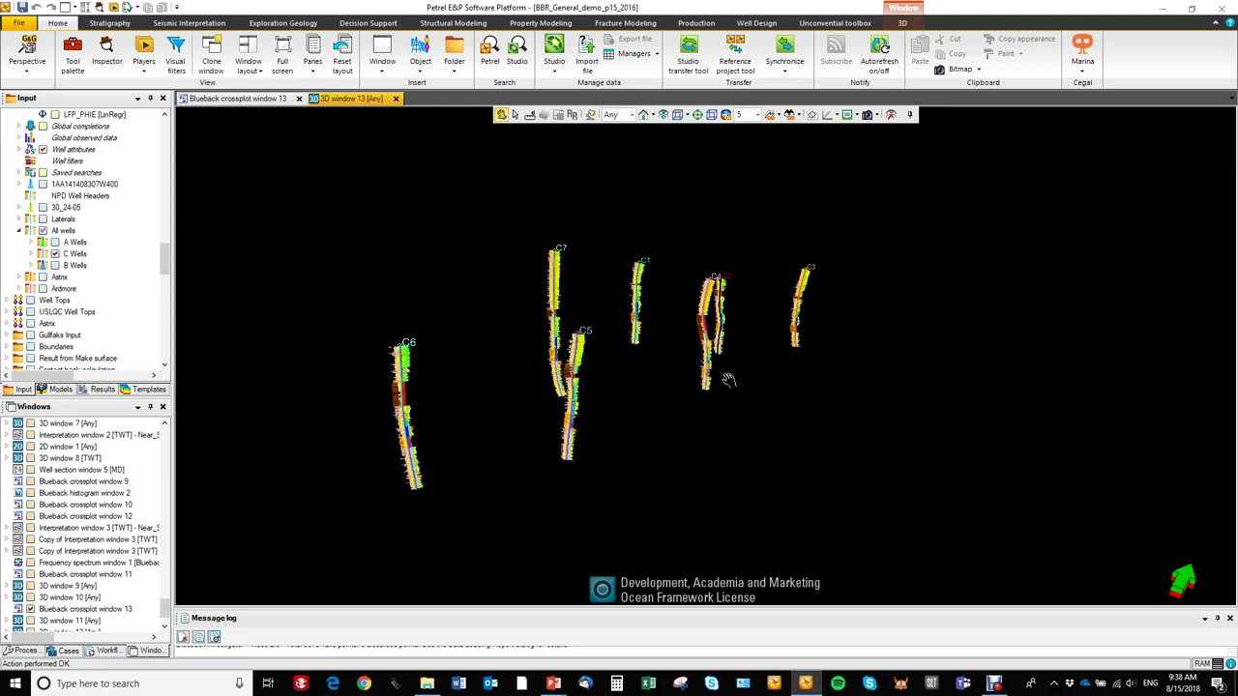
Step: Create a Blueback investigation named "Video 2" from the objects displayed in the 3D window
left_click(903, 23)
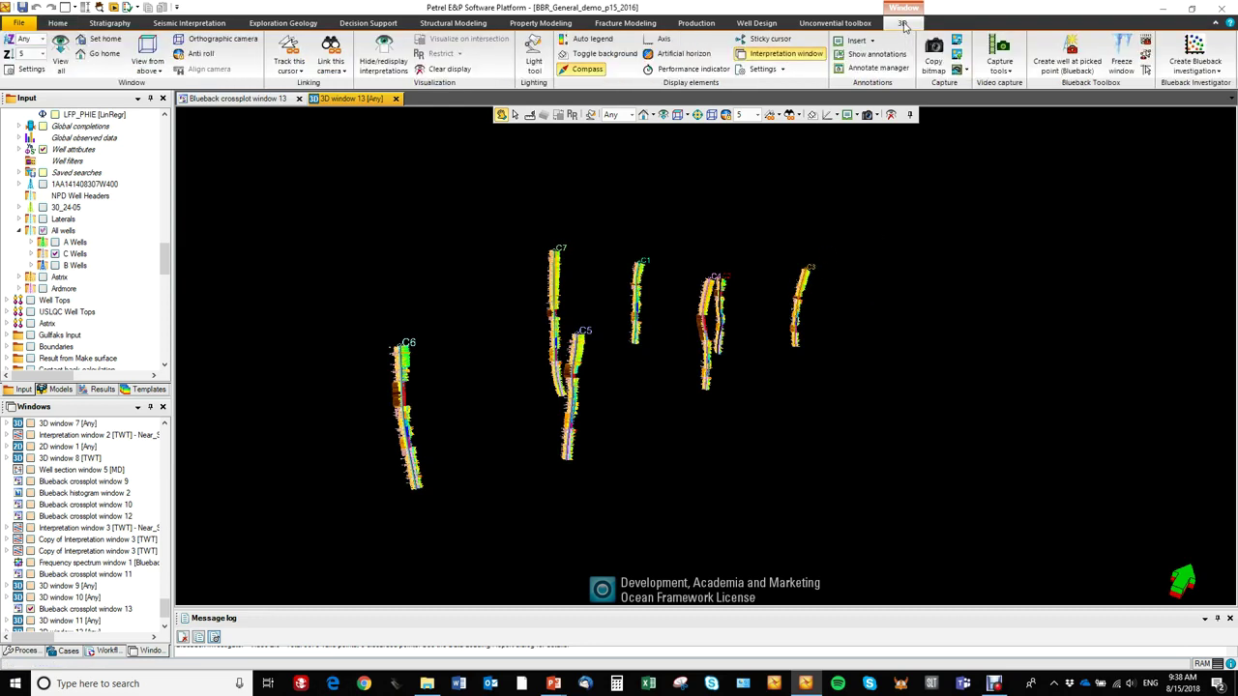
left_click(1215, 77)
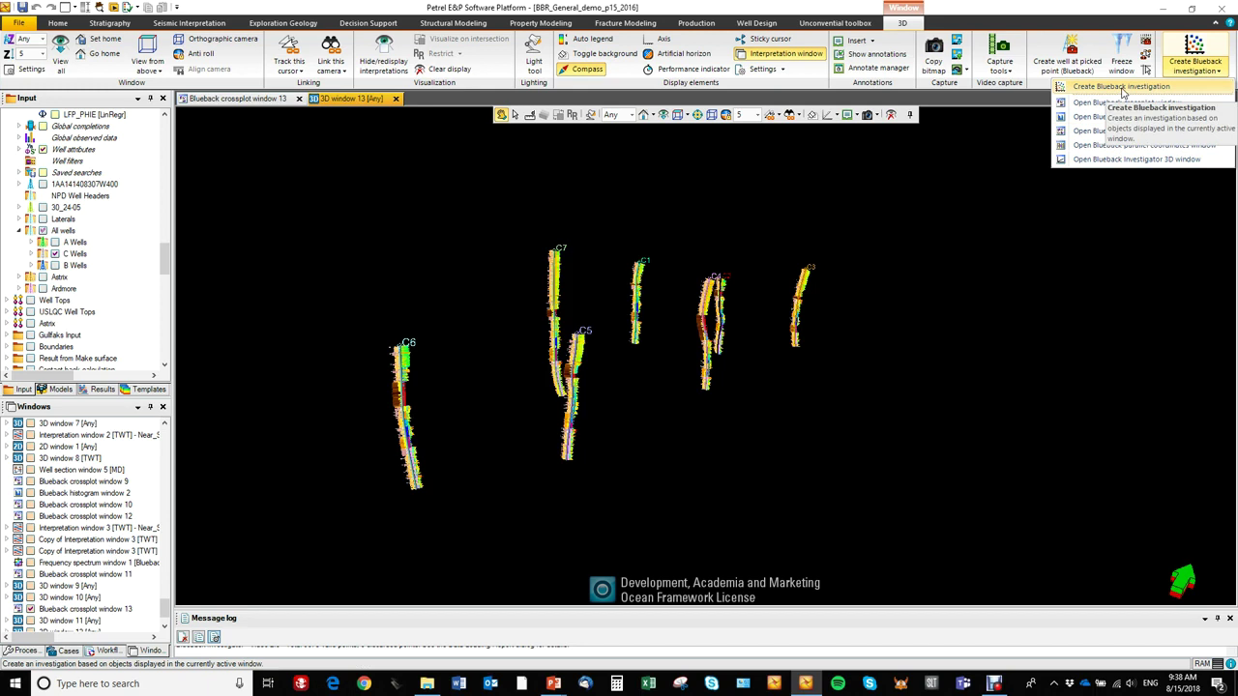
left_click(1122, 87)
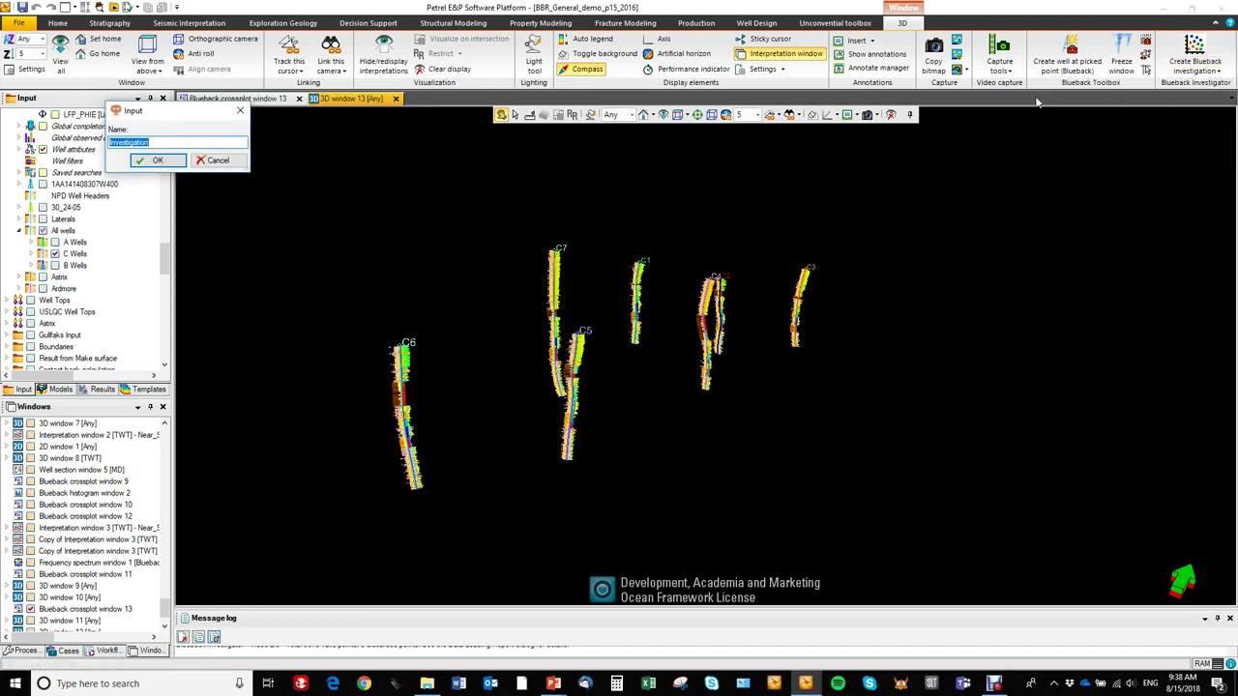
type("Video 2")
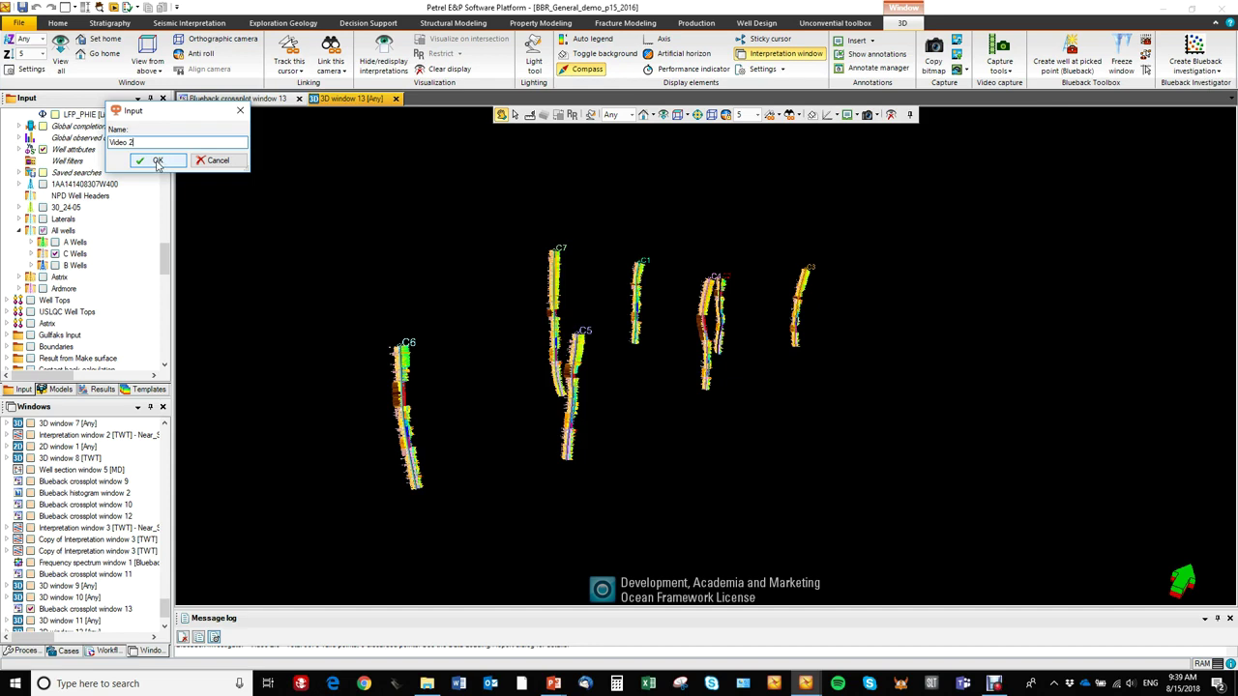
left_click(157, 162)
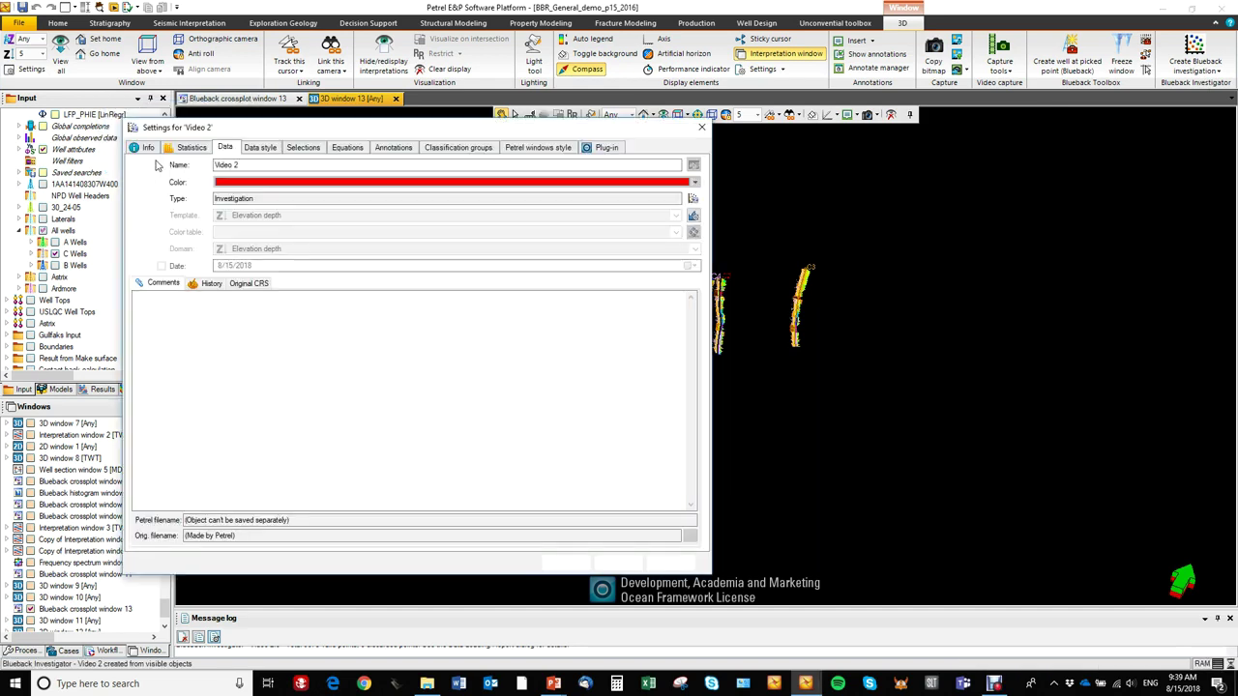
Step: Review the Wells data set and the general information in the Video 2 settings, and accept them
left_click_drag(437, 133, 155, 124)
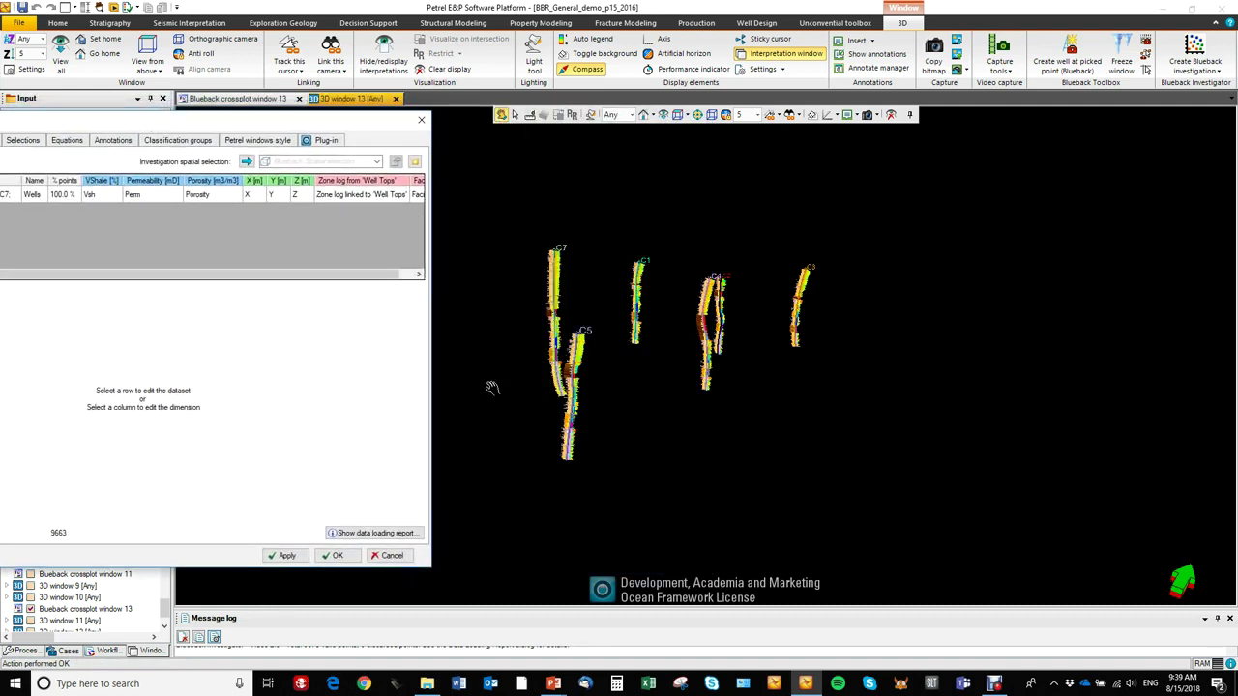
left_click_drag(350, 123, 858, 123)
left_click(455, 195)
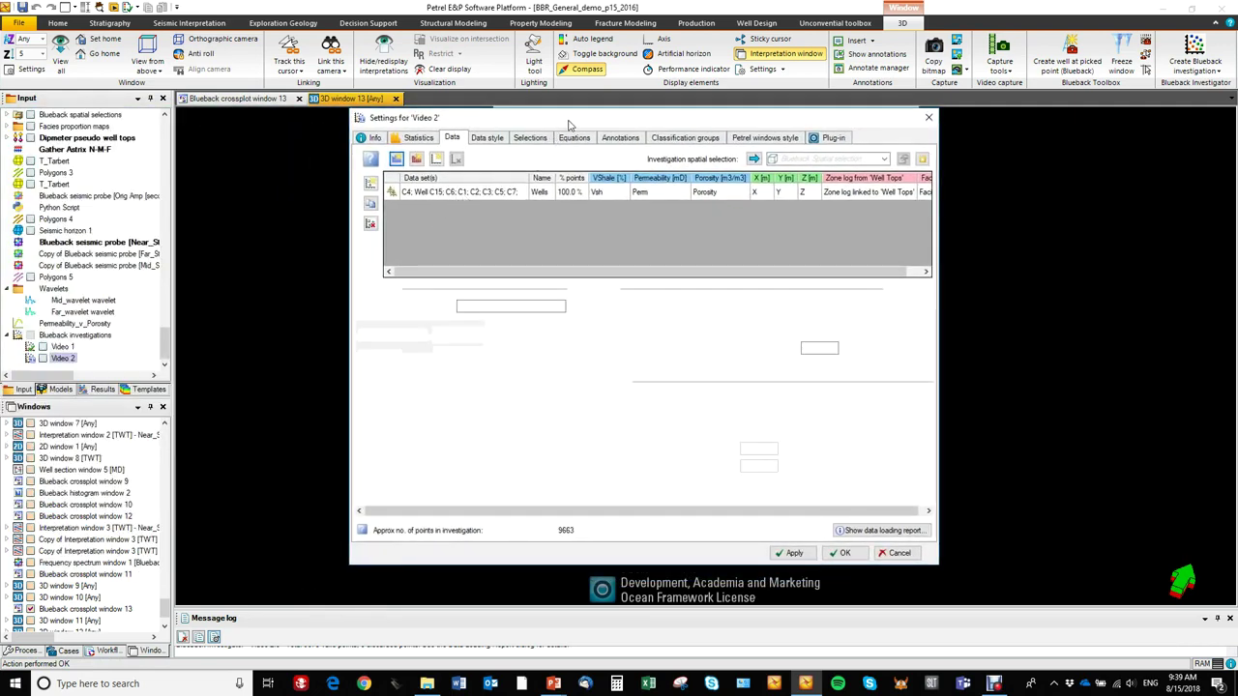
left_click_drag(571, 124, 440, 60)
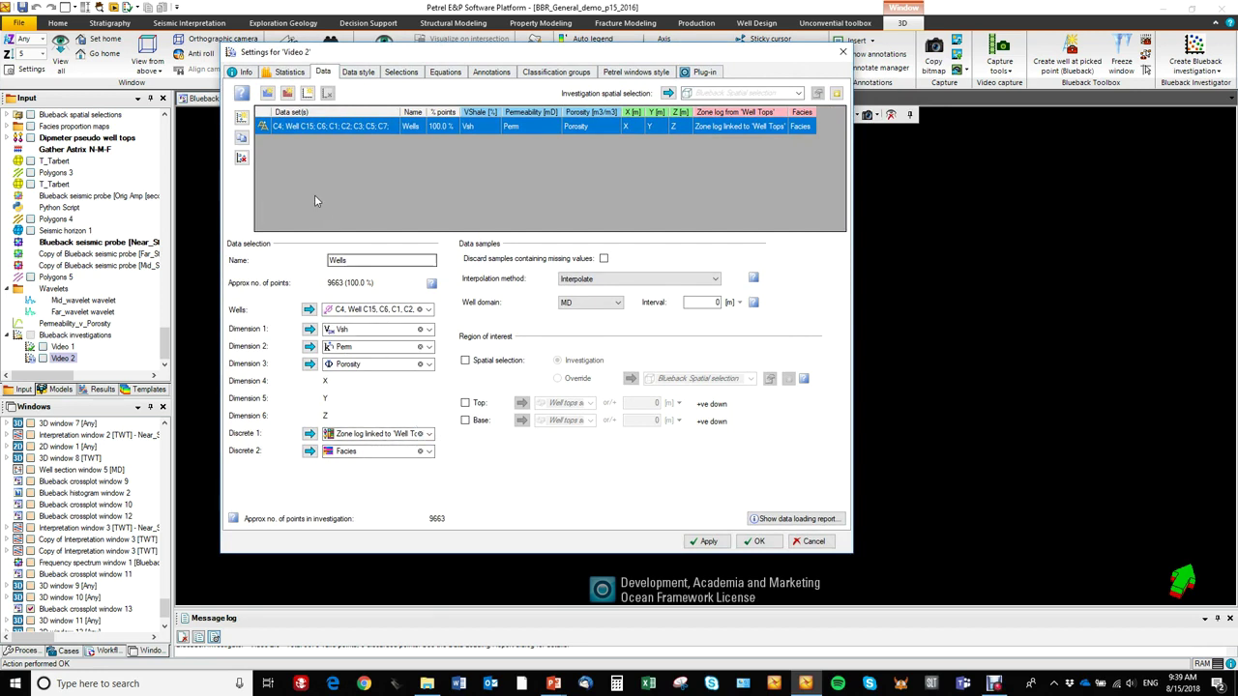
left_click(244, 72)
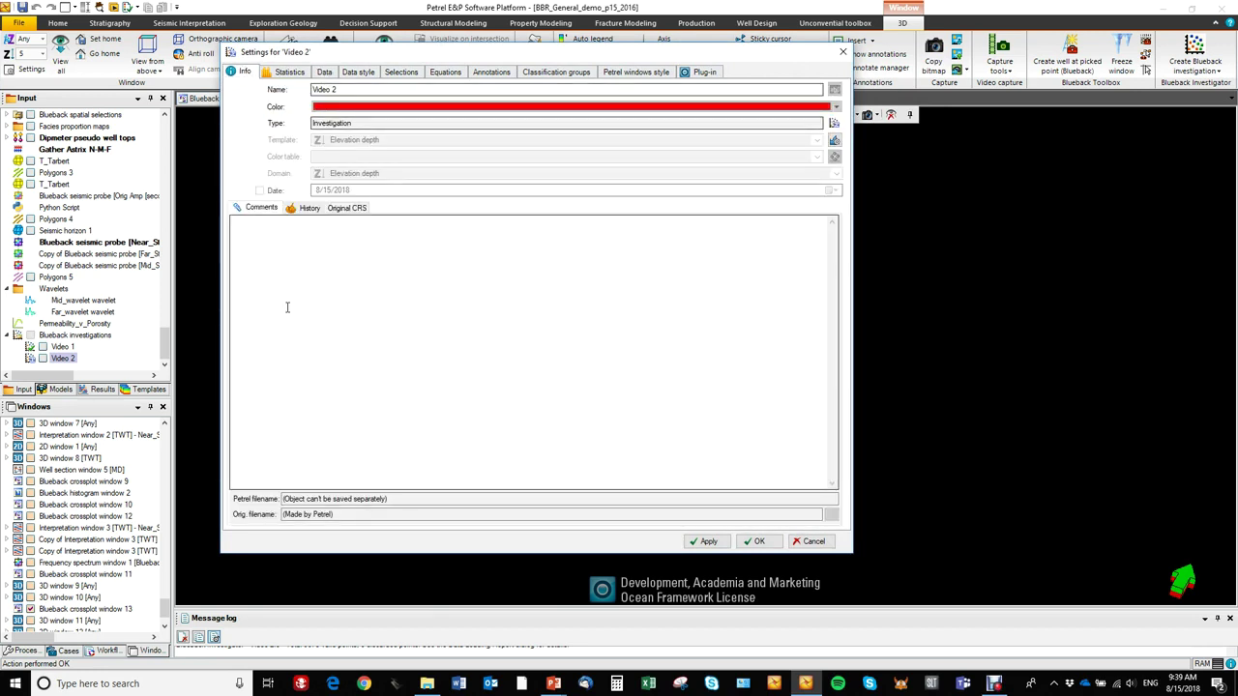
left_click(755, 542)
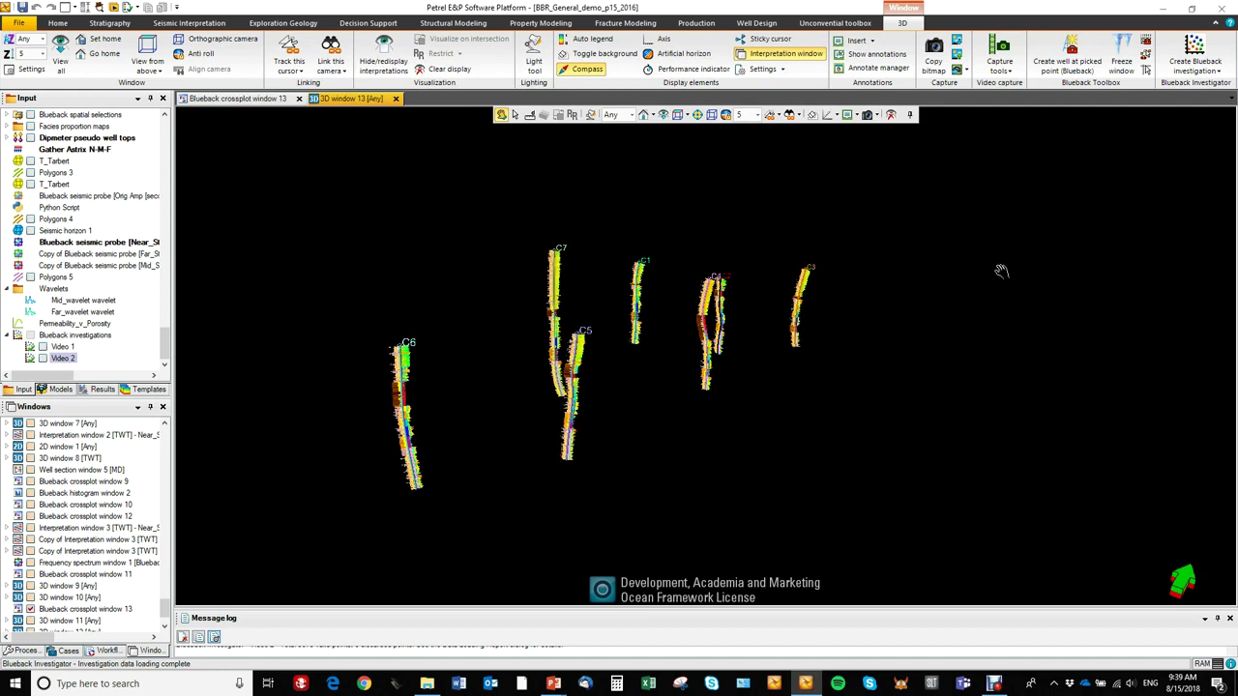
Step: Create an investigation named "Video 2.5" from the displayed well data and open it directly in a Blueback crossplot window
left_click(1220, 71)
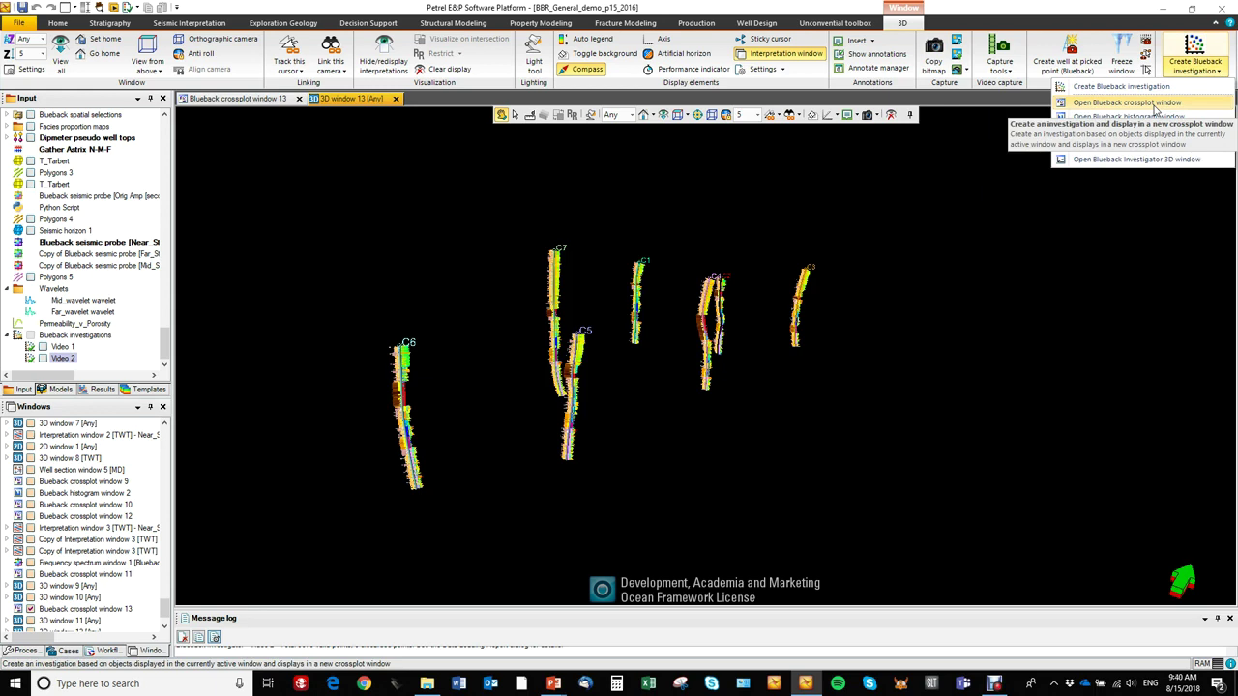
left_click(1154, 109)
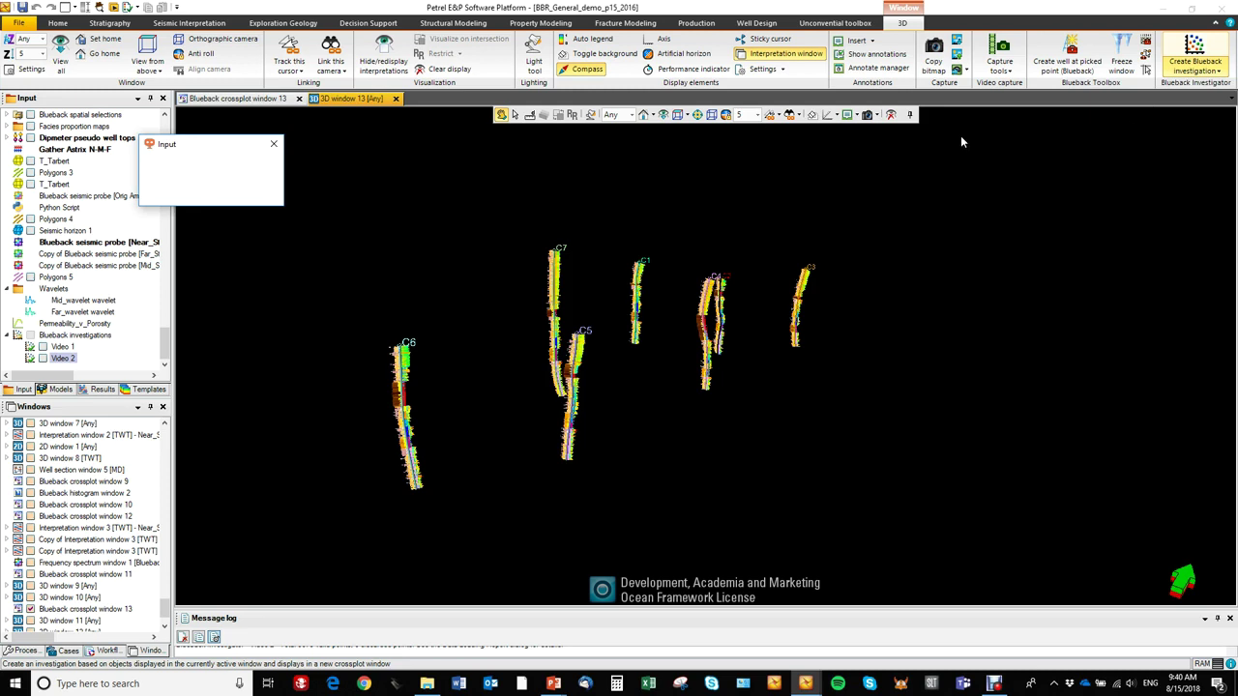
type("V")
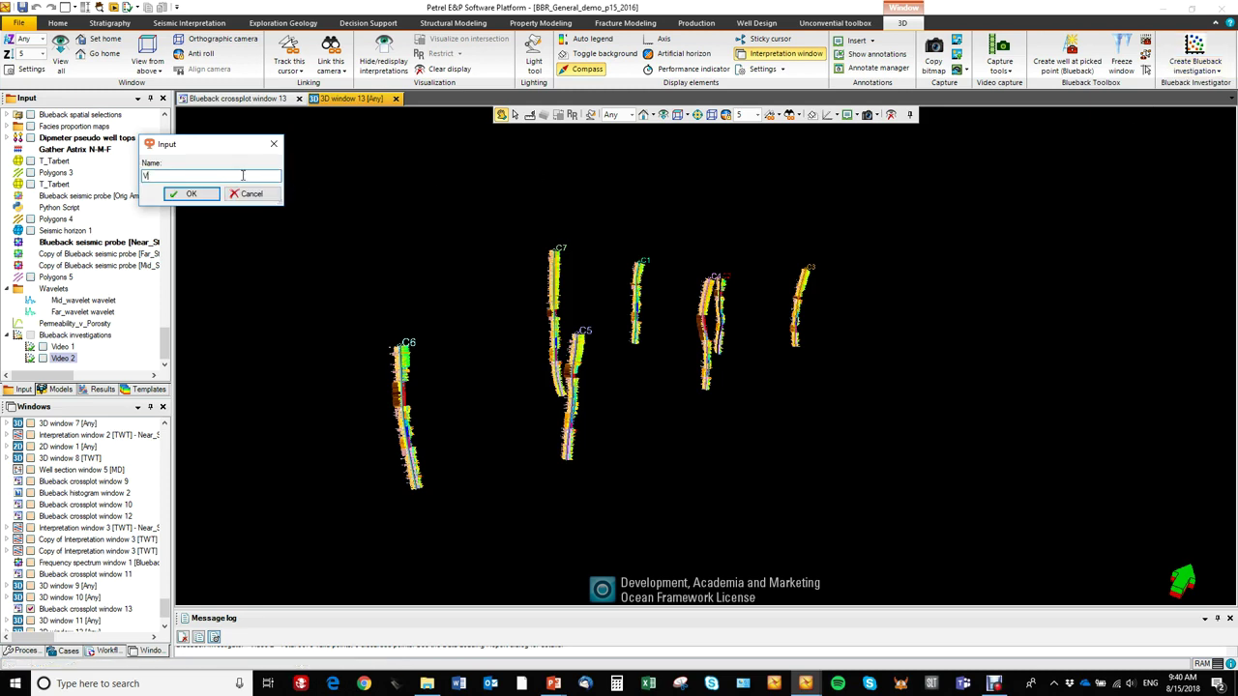
type("ideo 2.5")
left_click(192, 197)
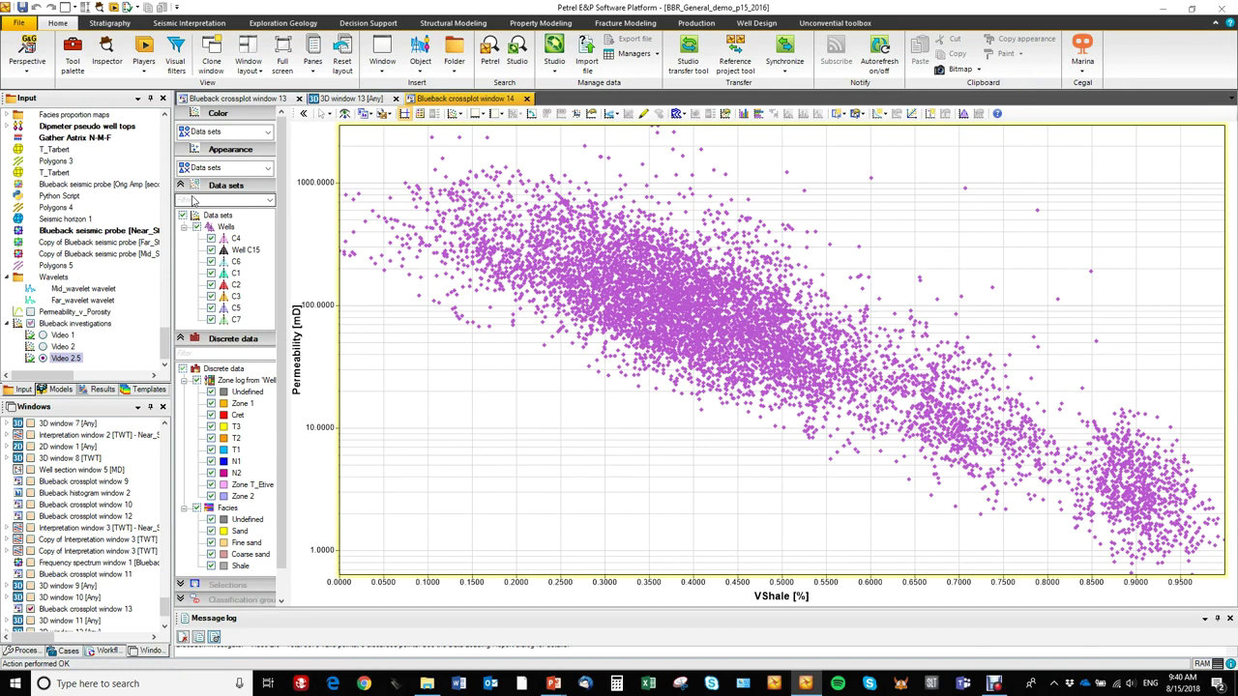
Step: Check the actions available for the Video 2 investigation, and close Blueback crossplot window 14 to return to the 3D window's tools
left_click(70, 349)
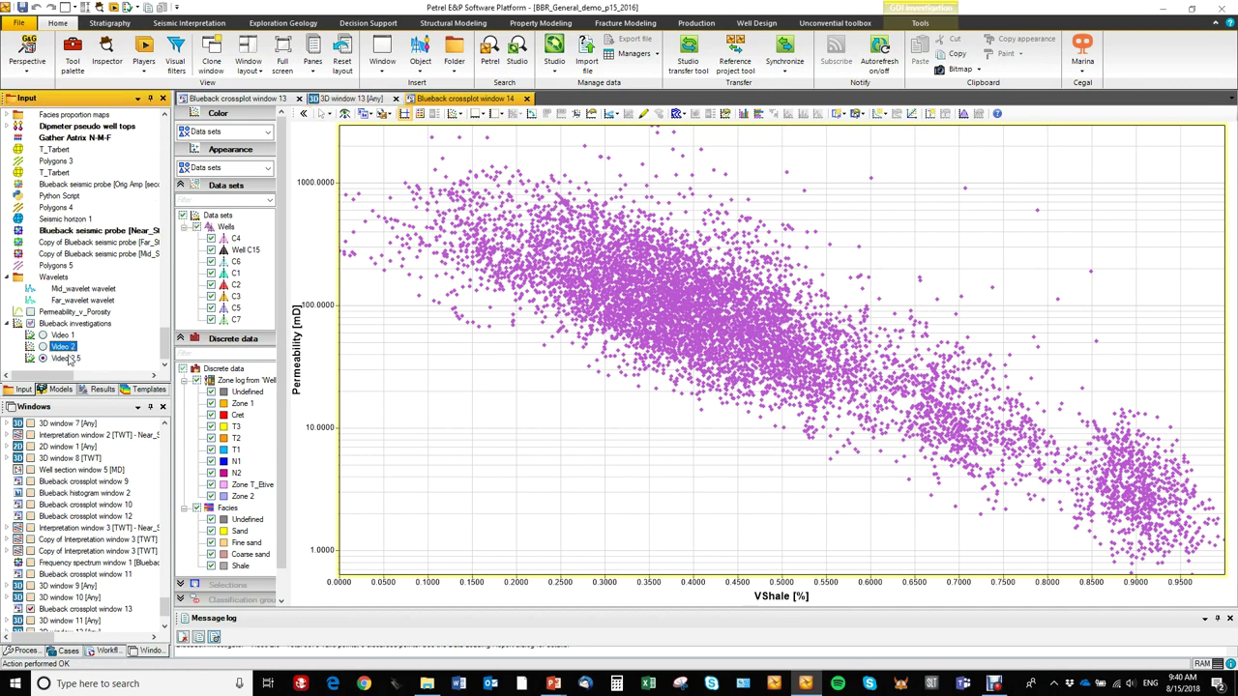
right_click(71, 352)
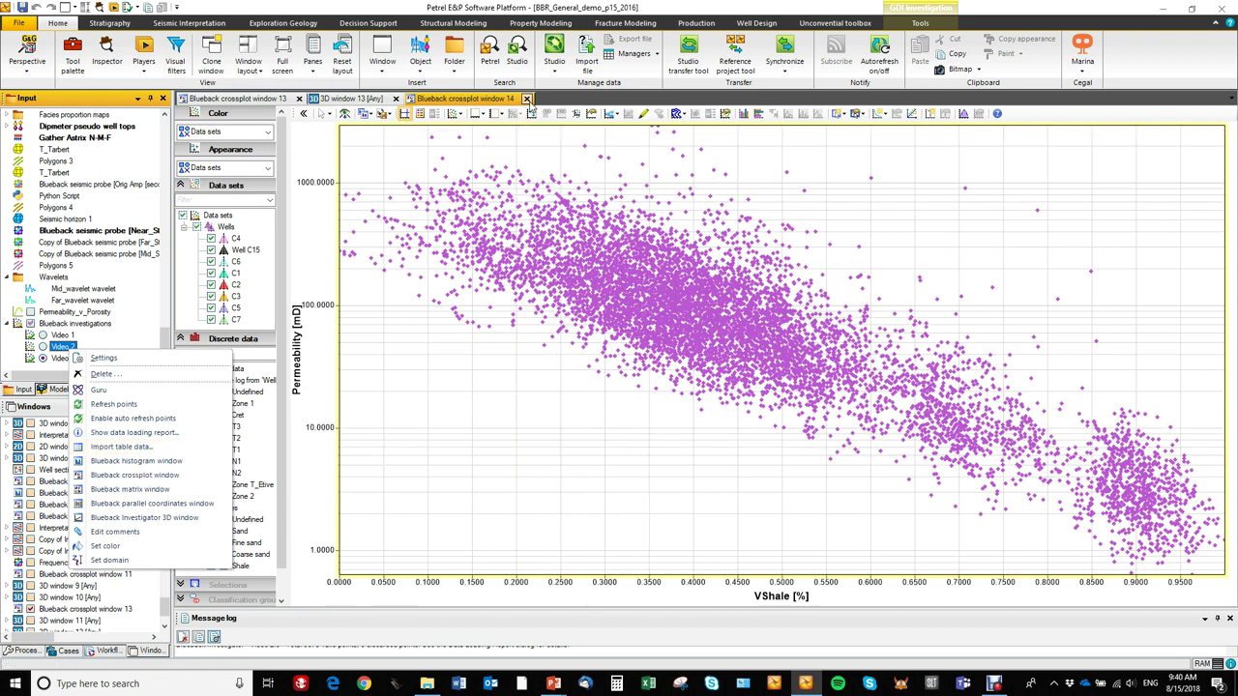
left_click(527, 99)
left_click_drag(562, 249, 631, 249)
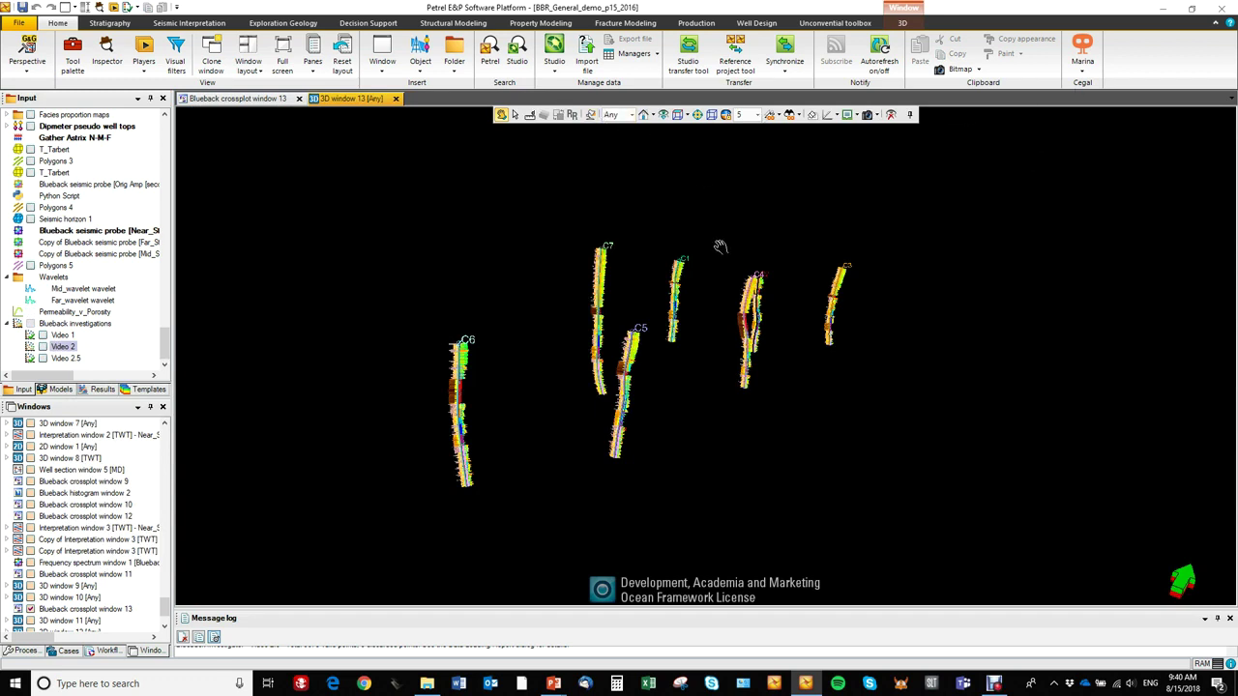
left_click(903, 22)
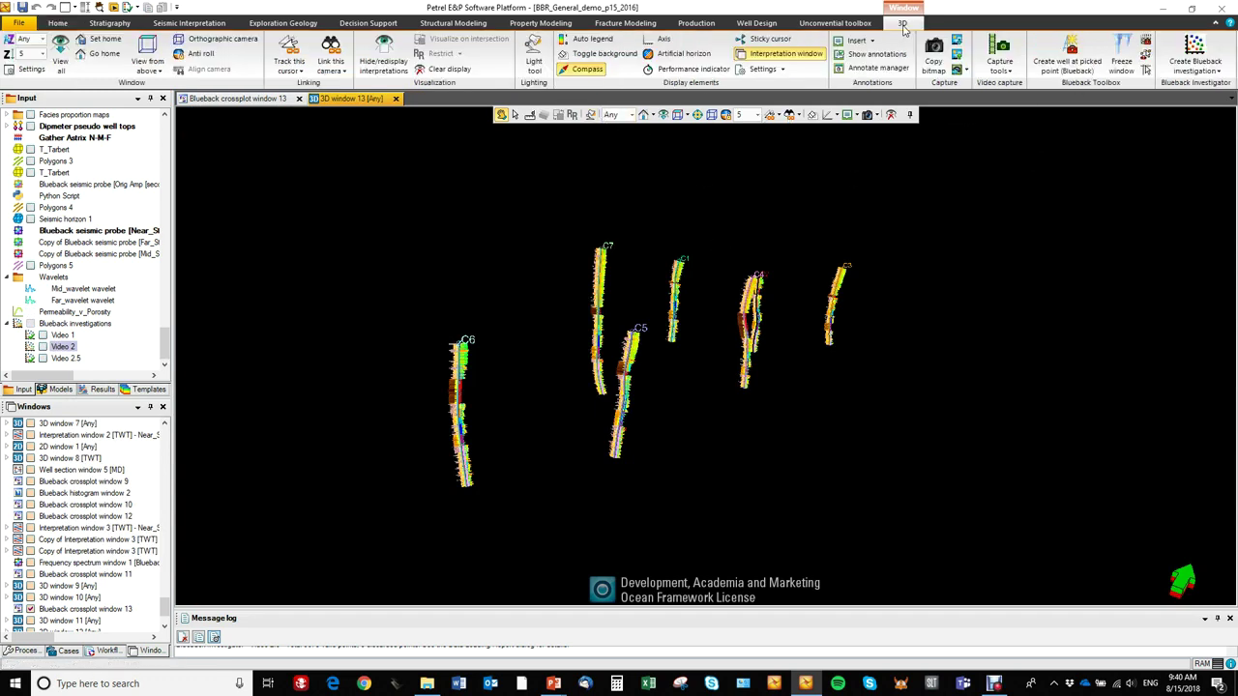